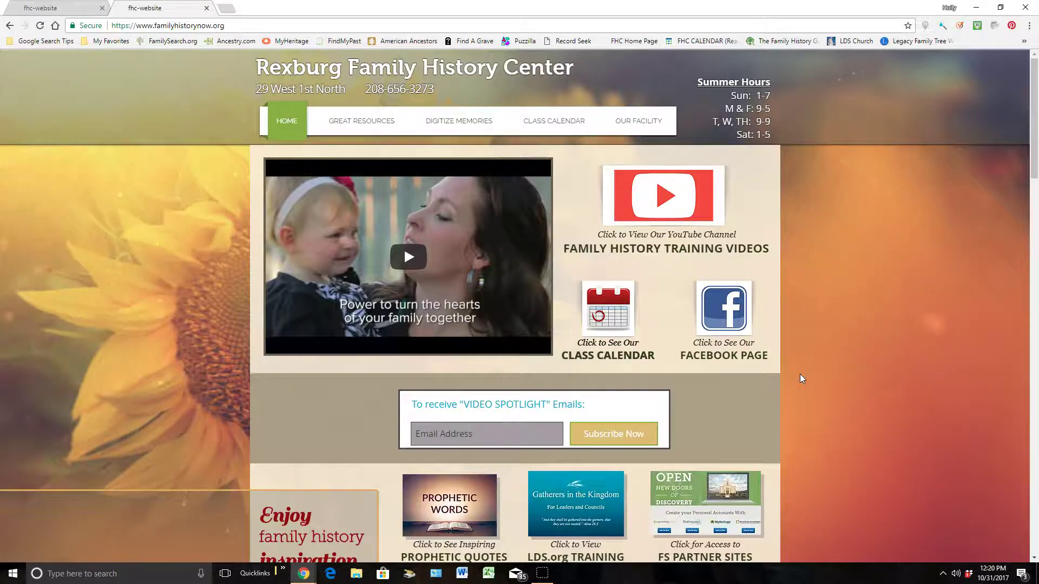
Go to the Rexburg Family History Center's YouTube training videos channel.
click(831, 341)
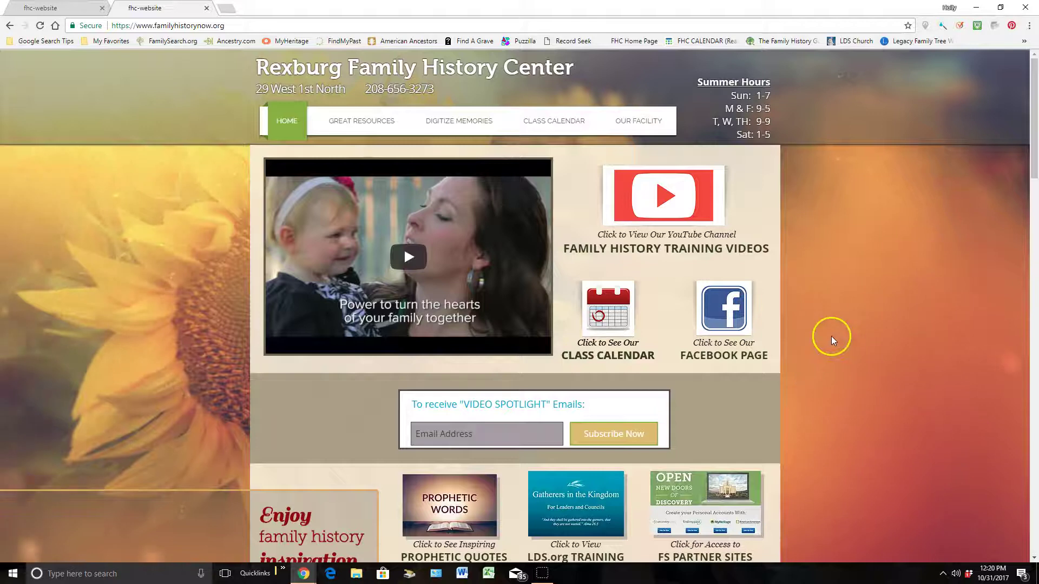
click(867, 327)
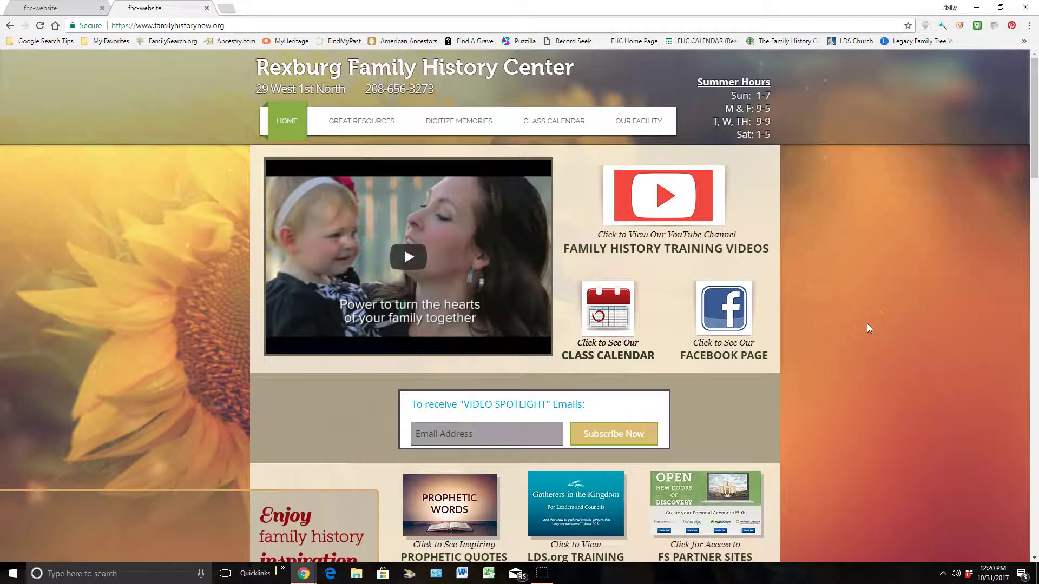
click(823, 297)
click(631, 243)
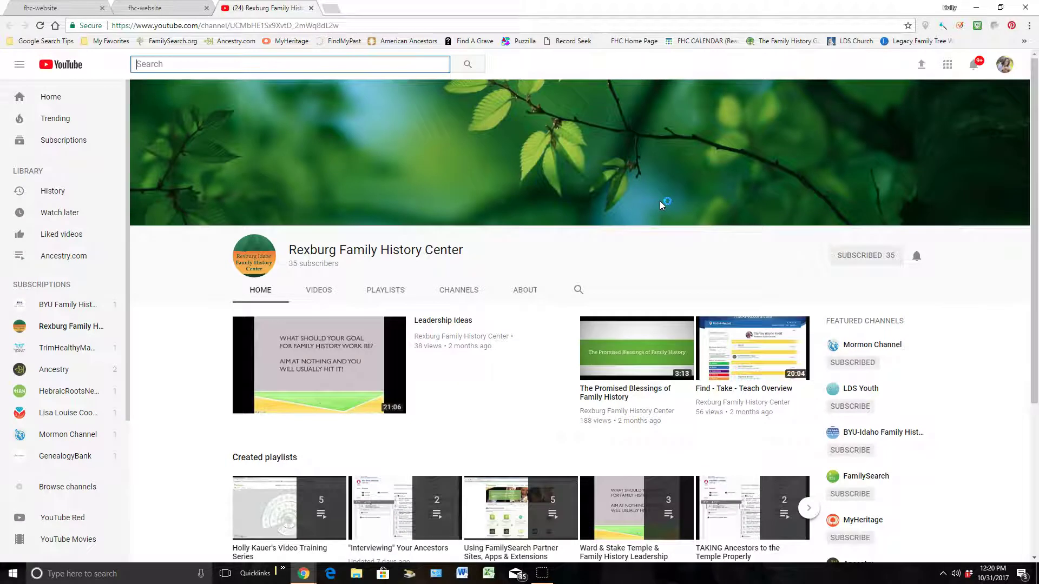
scroll(520, 268, down, 2)
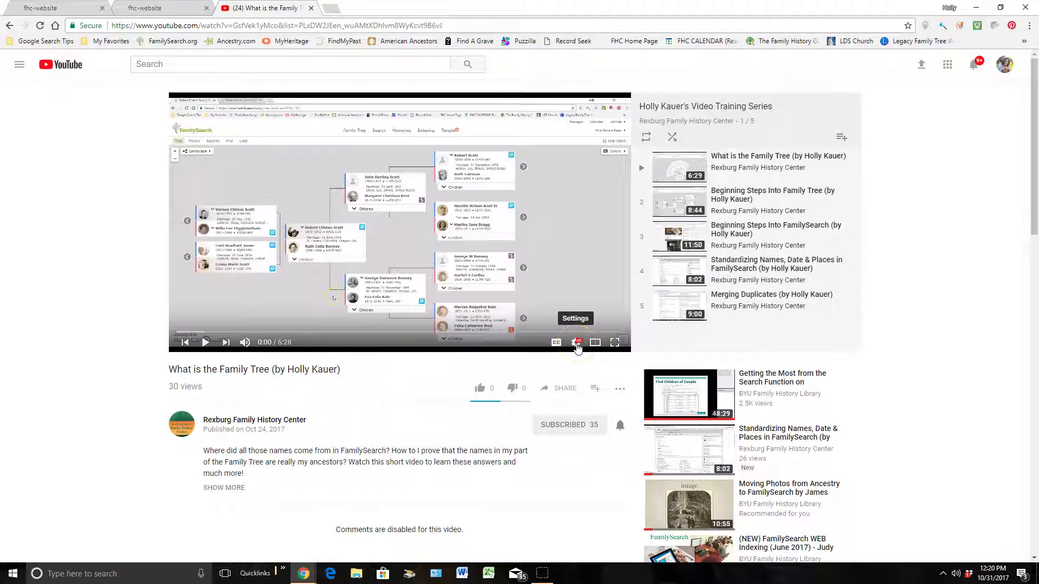
Switch the 'What is the Family Tree' video's playback quality to 1080p.
click(577, 345)
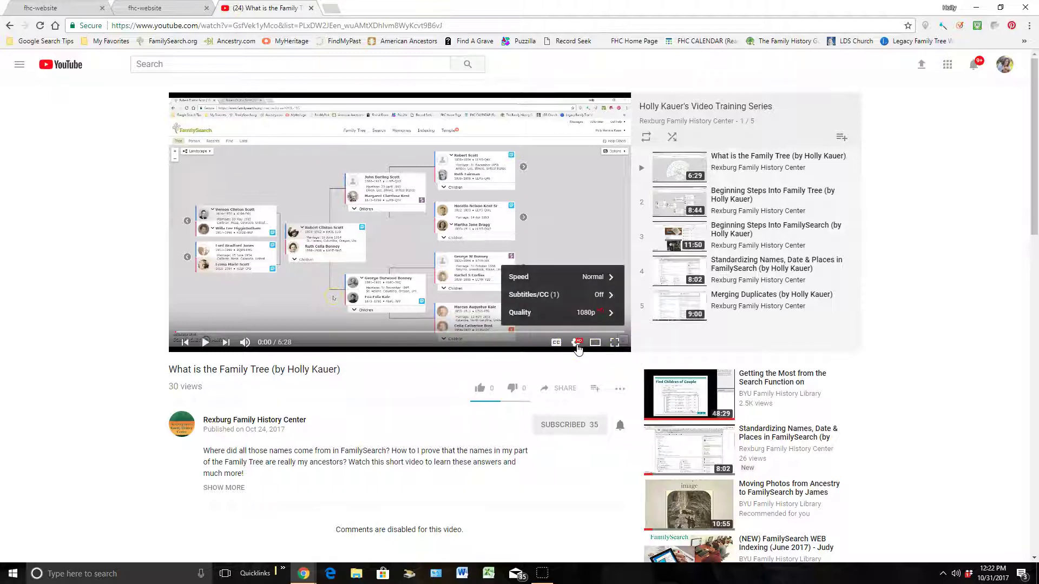
click(597, 315)
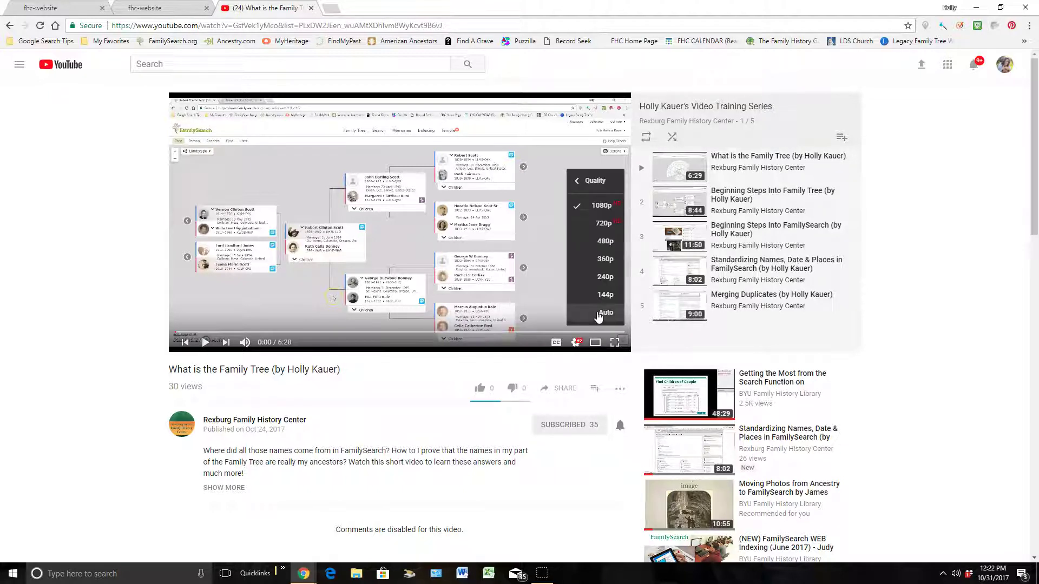
click(602, 208)
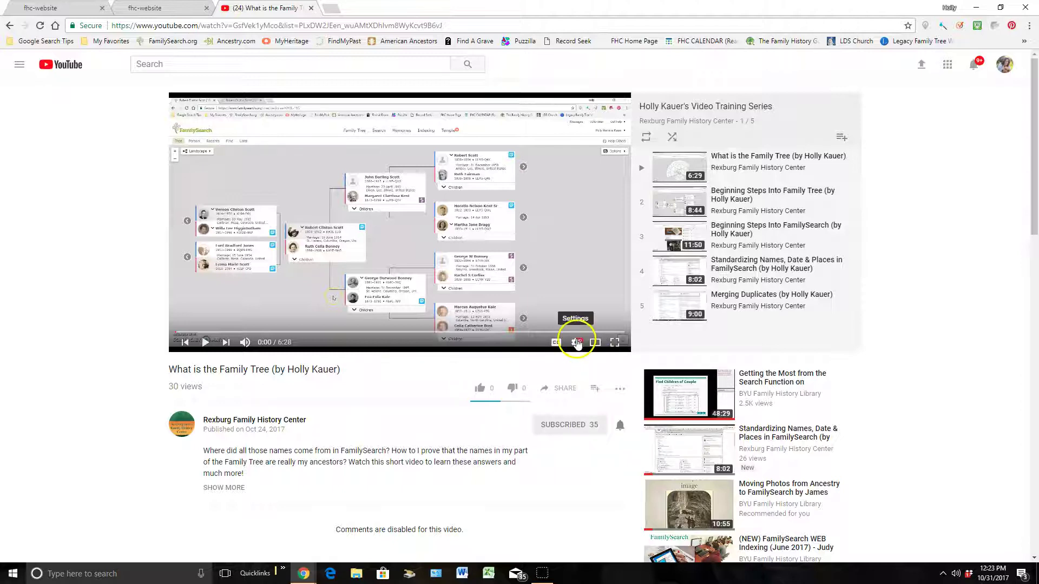
Reopen the player's quality submenu, showing 1080p as current.
click(577, 342)
click(578, 317)
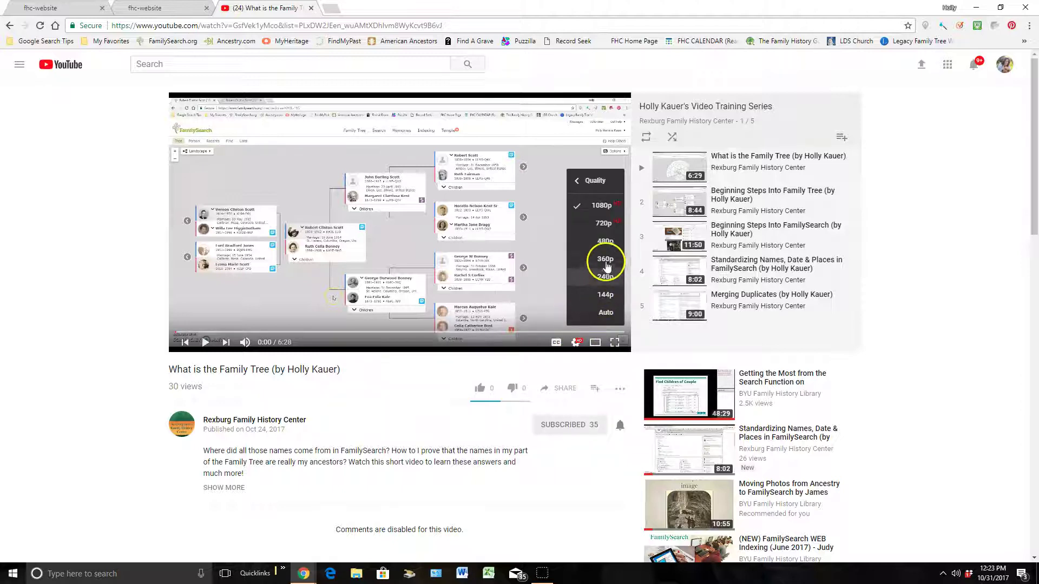